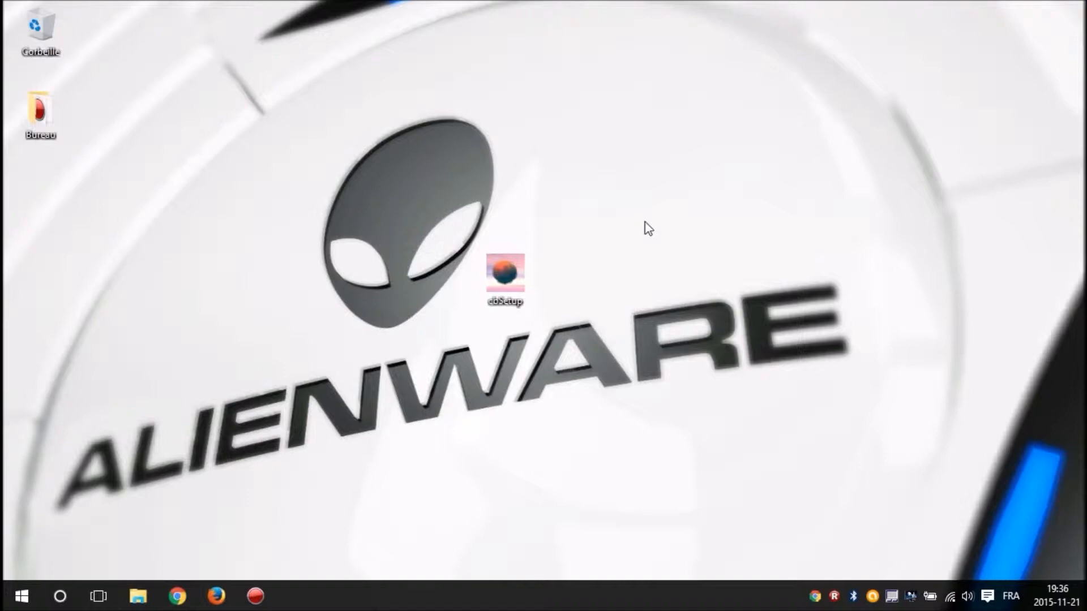
- Run the cbSetup installer from the desktop, allow it to make changes, and set the installation language to French
left_click(502, 285)
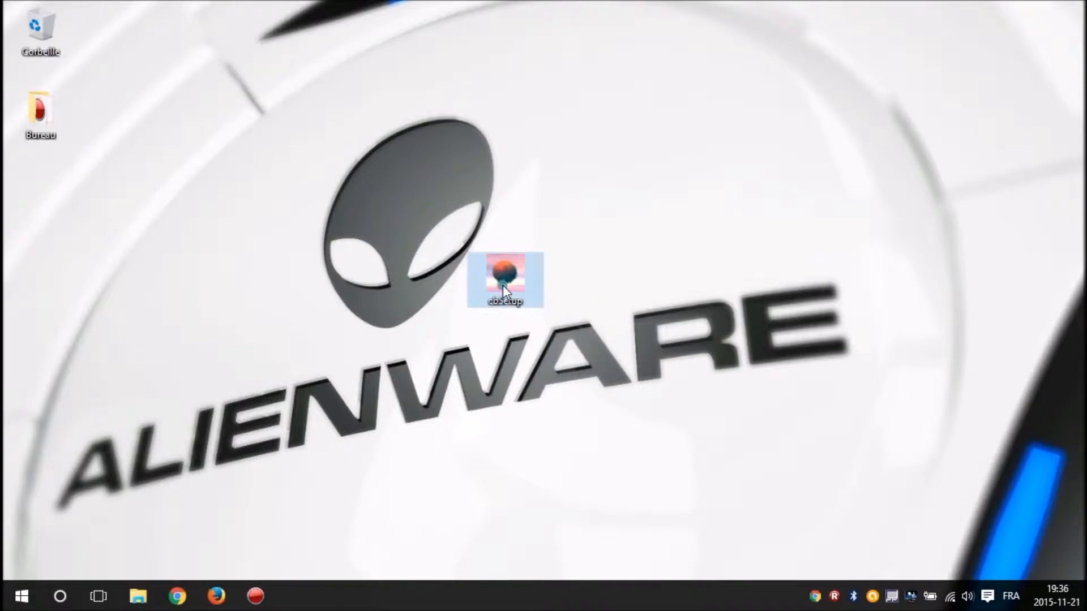
double_click(503, 284)
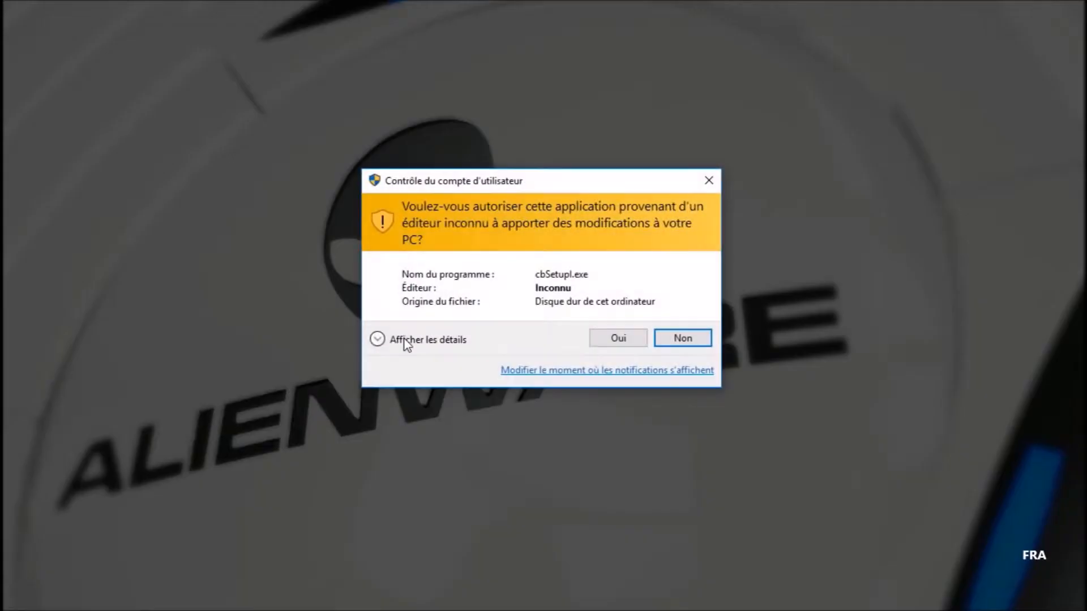
left_click(620, 338)
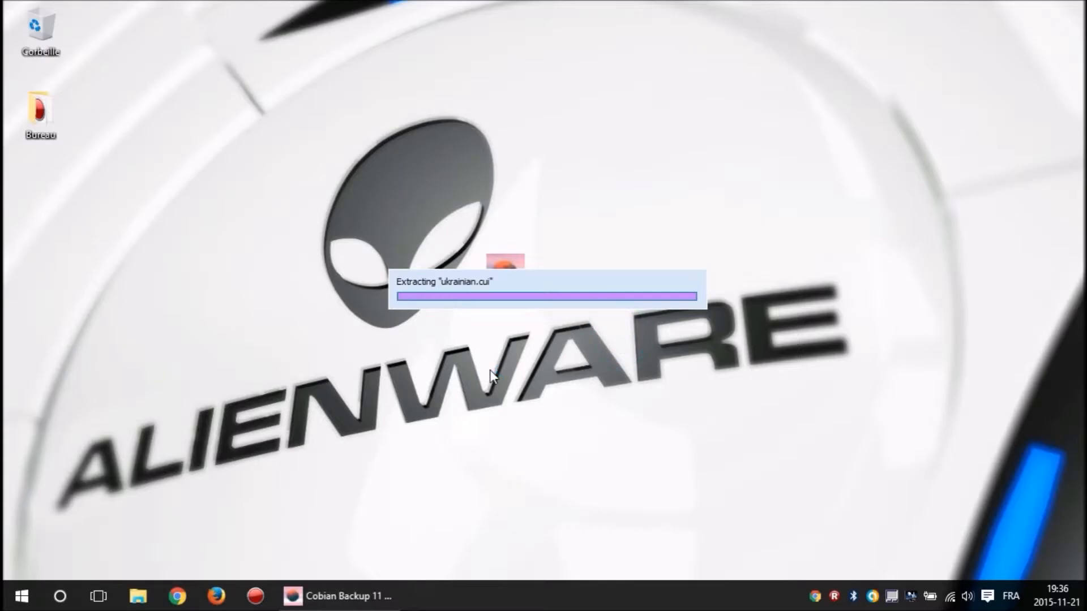
left_click(409, 304)
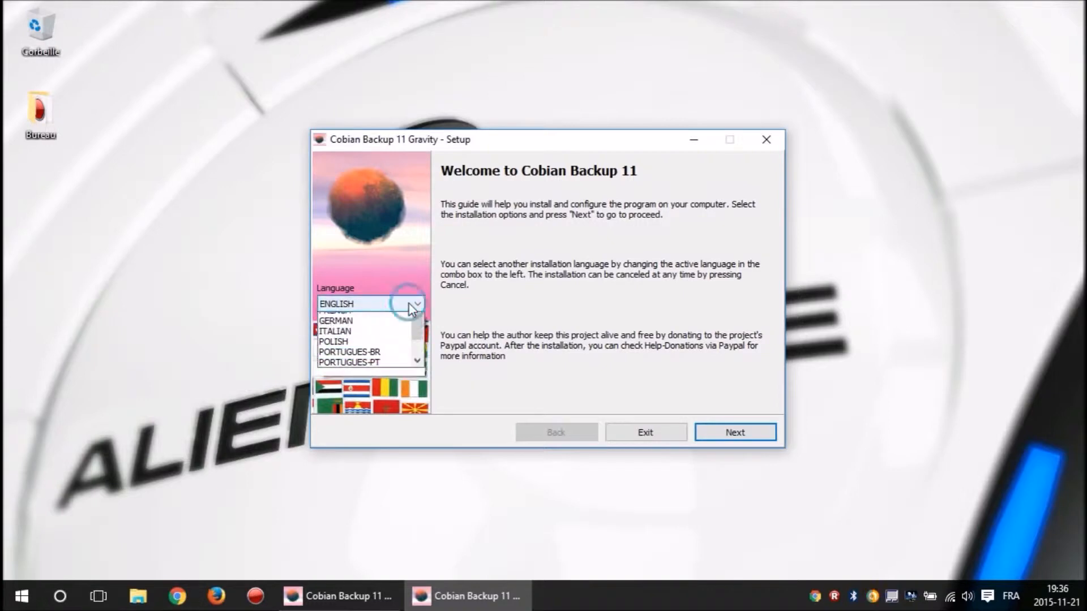
left_click(385, 340)
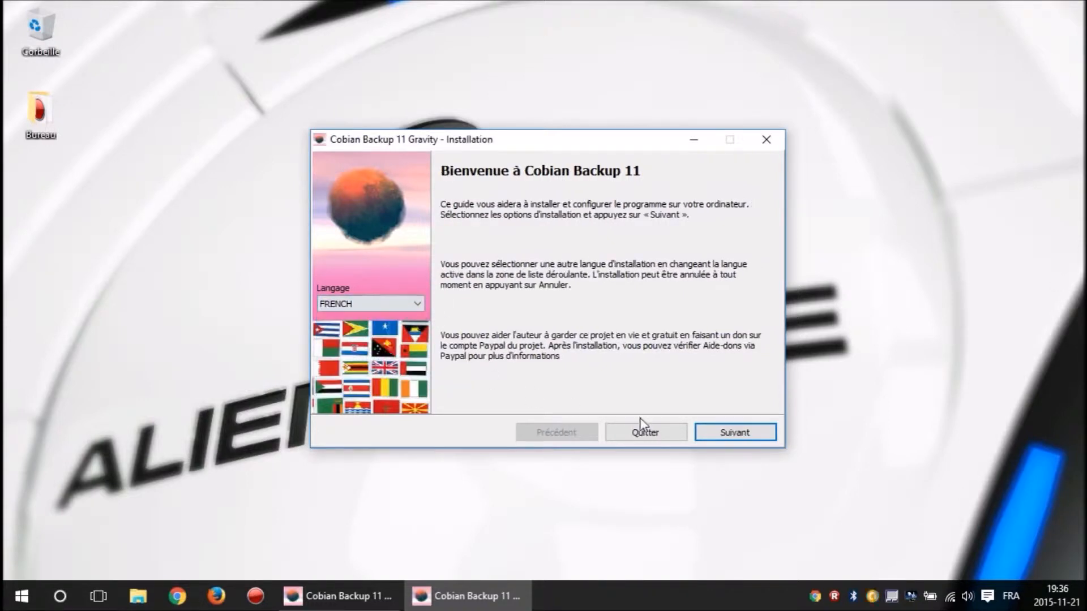
- Accept the licence terms and keep the default installation directory with the Volume Shadow Copy service included
left_click(755, 434)
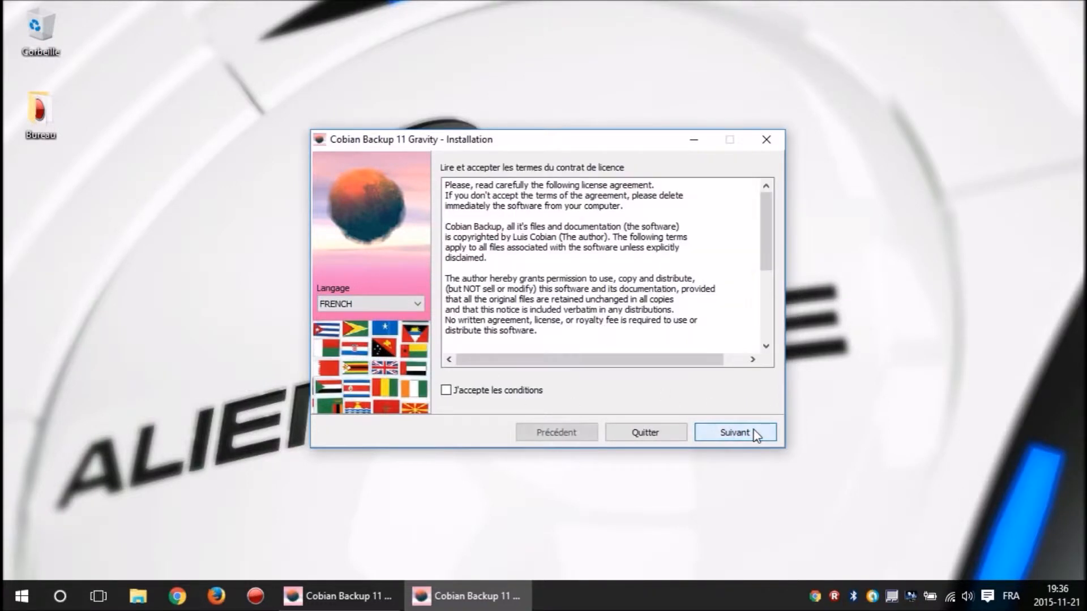
left_click(533, 392)
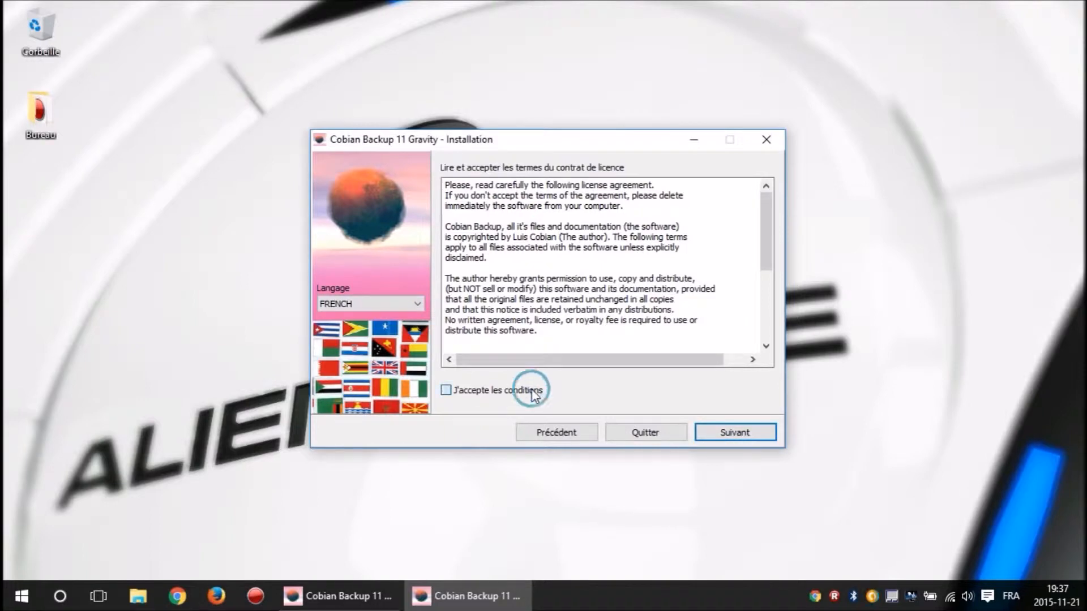
left_click(740, 433)
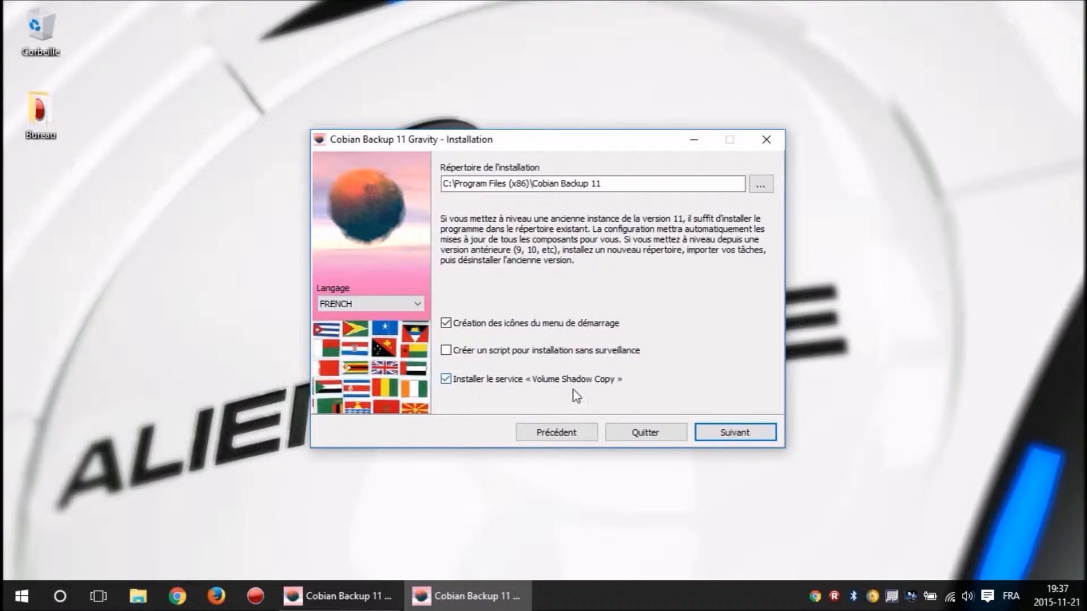
mouse_move(600, 385)
left_click(741, 434)
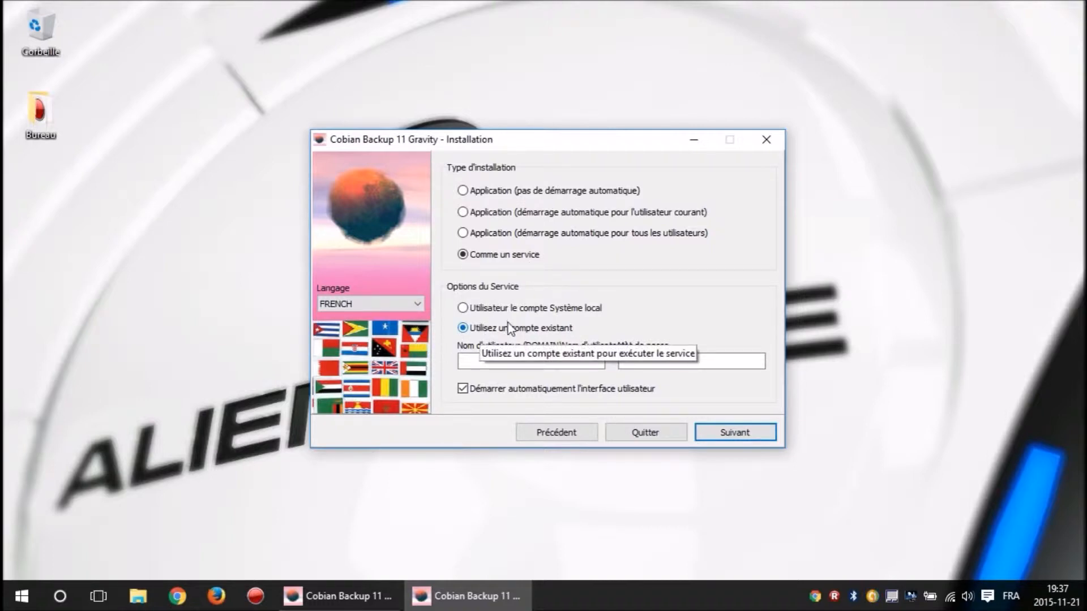
- Have the service use the local system account, accept its network restriction, and complete the Cobian Backup installation
left_click(505, 308)
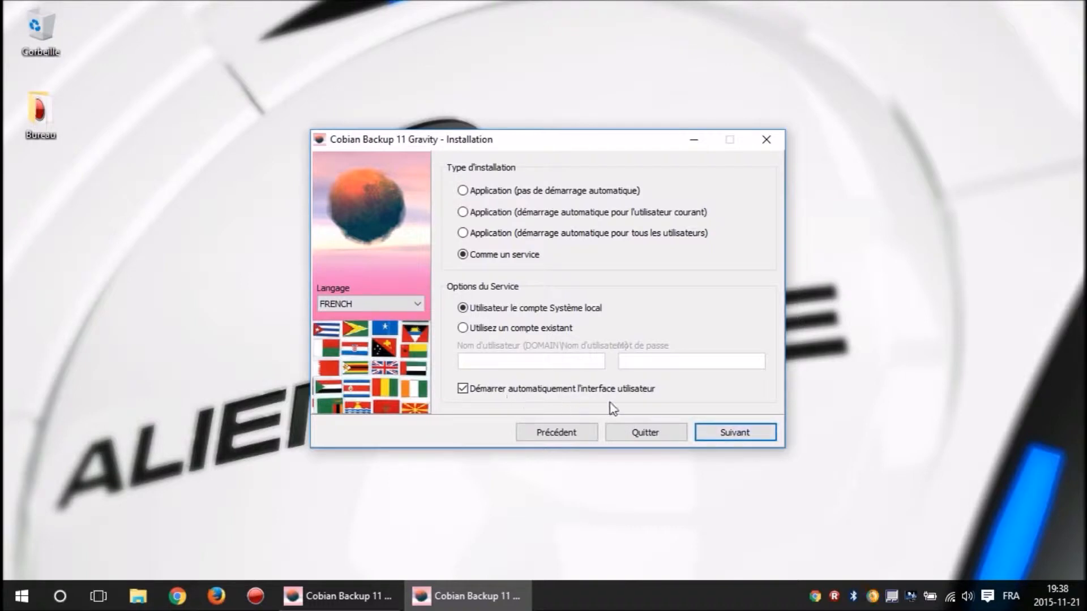
left_click(731, 431)
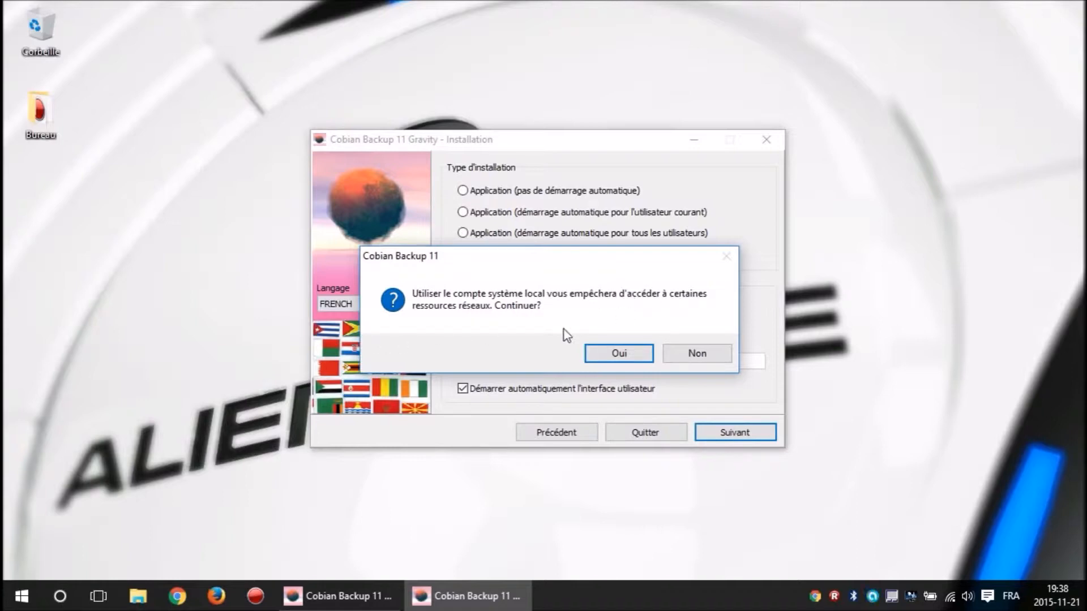
left_click(626, 356)
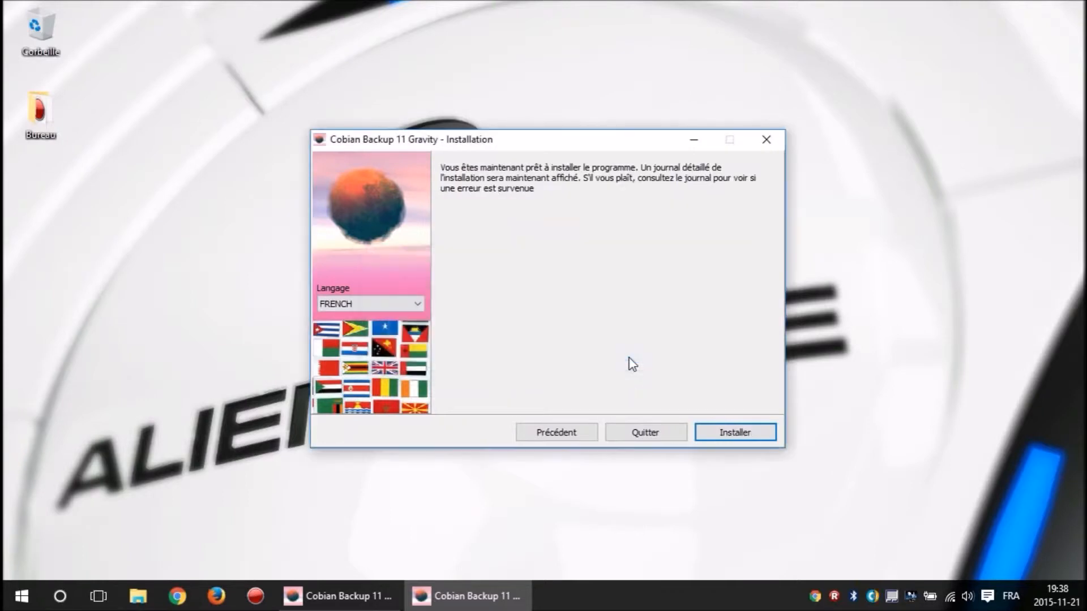
left_click(735, 434)
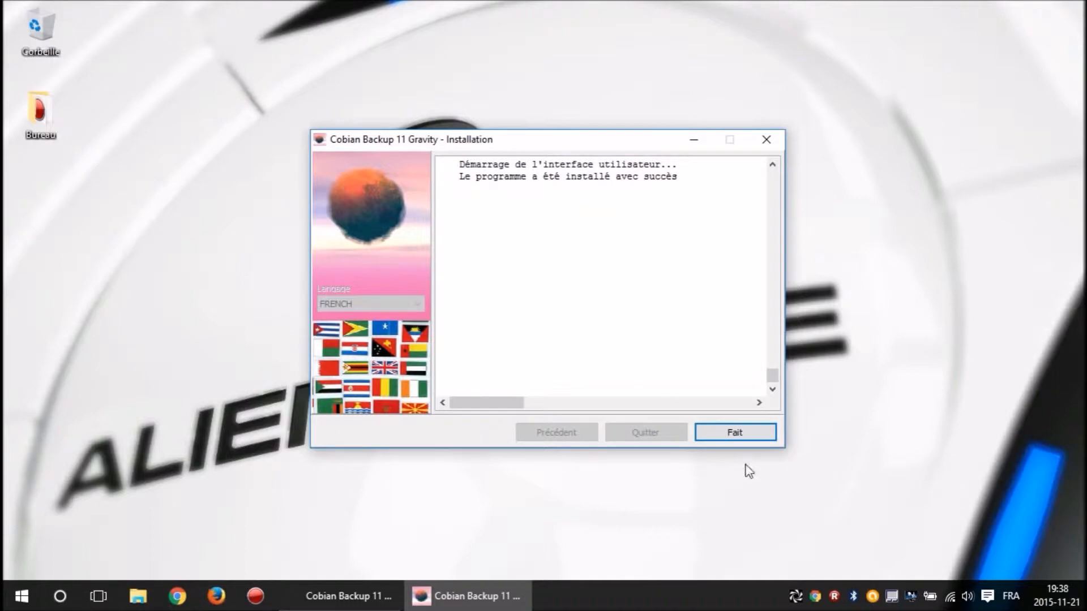
left_click(728, 432)
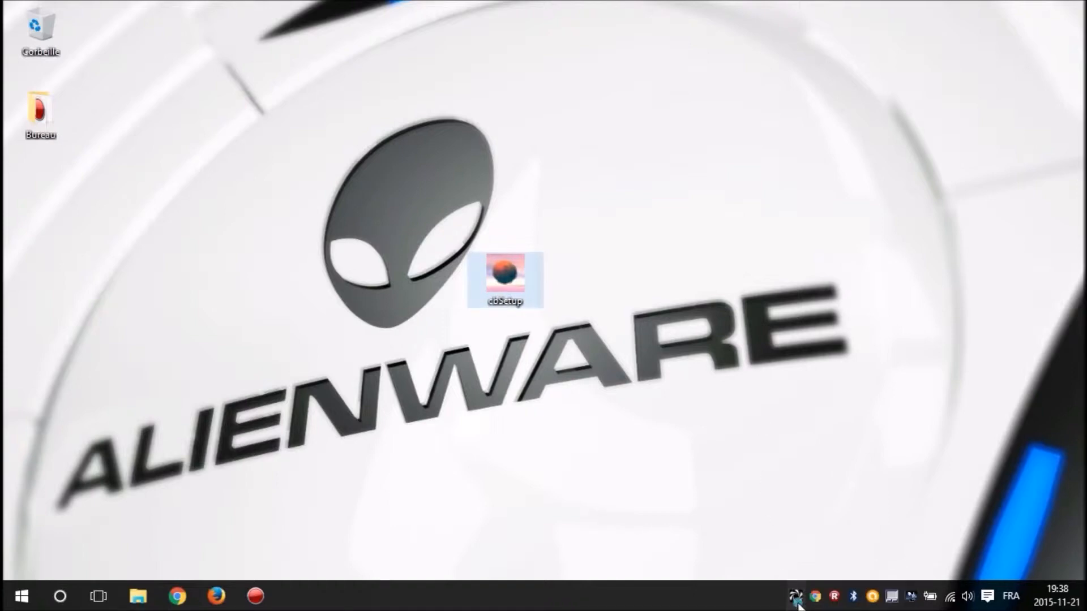
- Open Cobian Backup and create a task named "sauv doc" with separate timestamped backups turned off
double_click(795, 598)
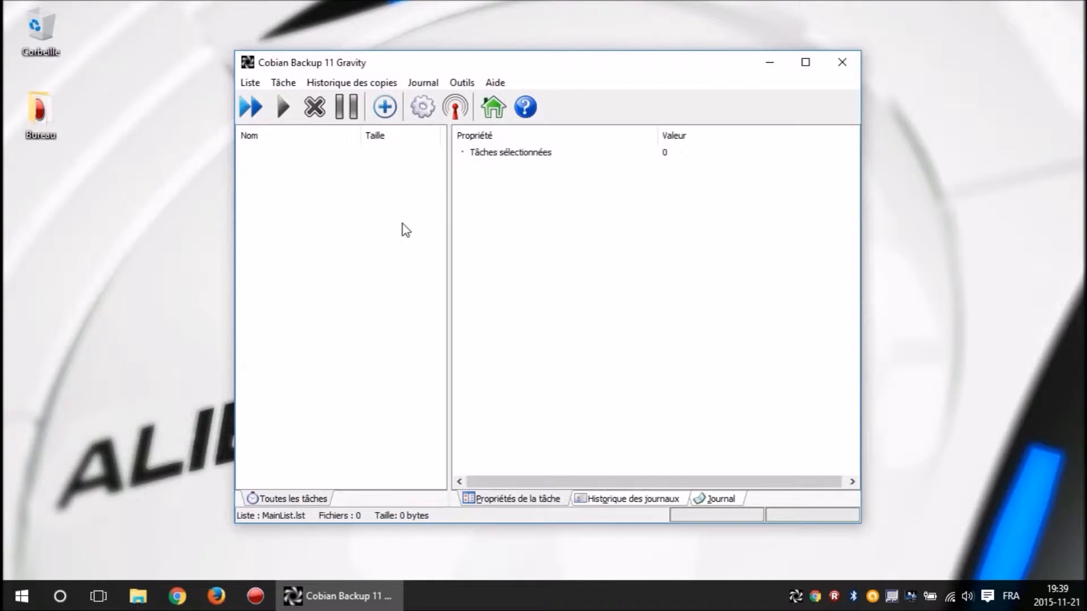
left_click(385, 108)
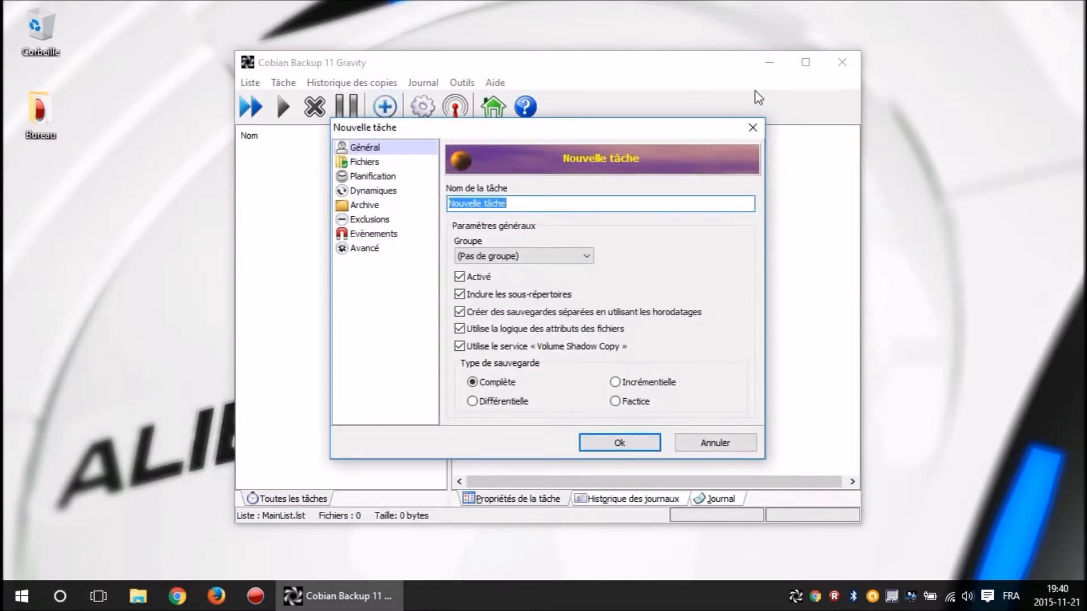
type("s")
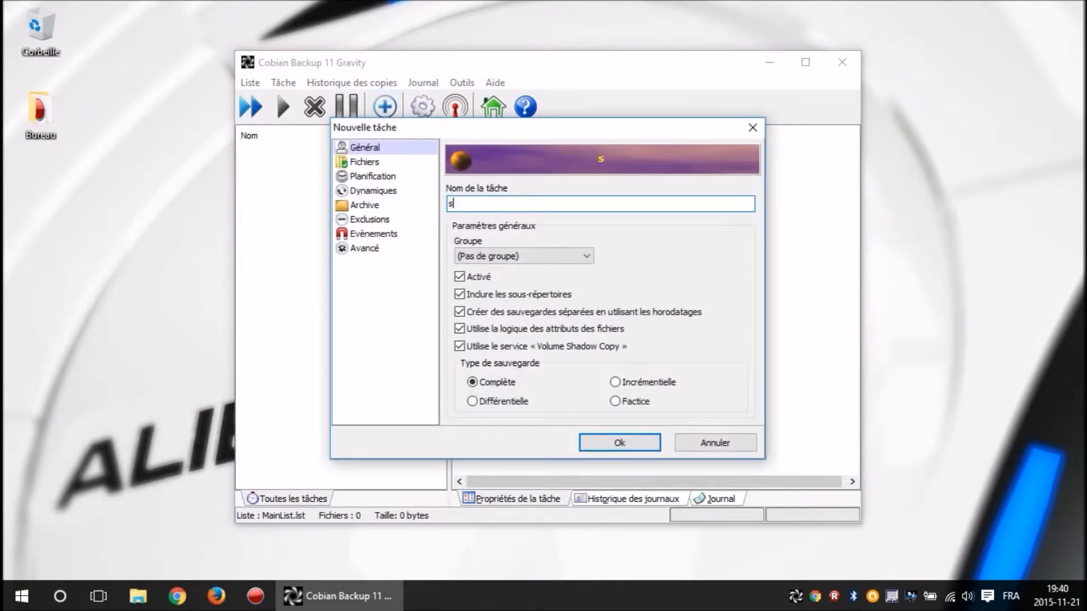
type("auv doc")
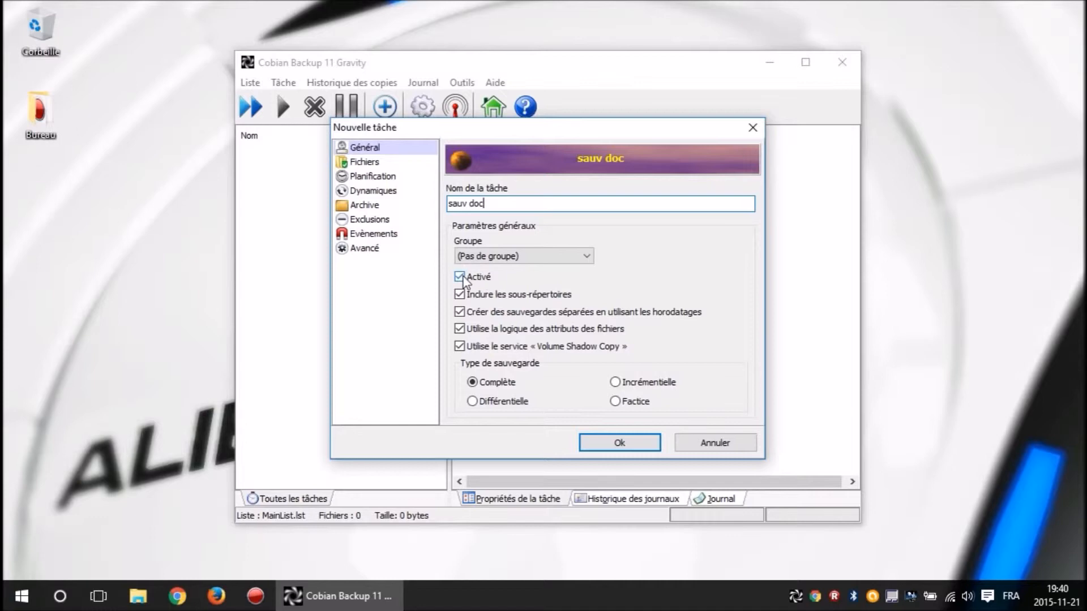
left_click(460, 312)
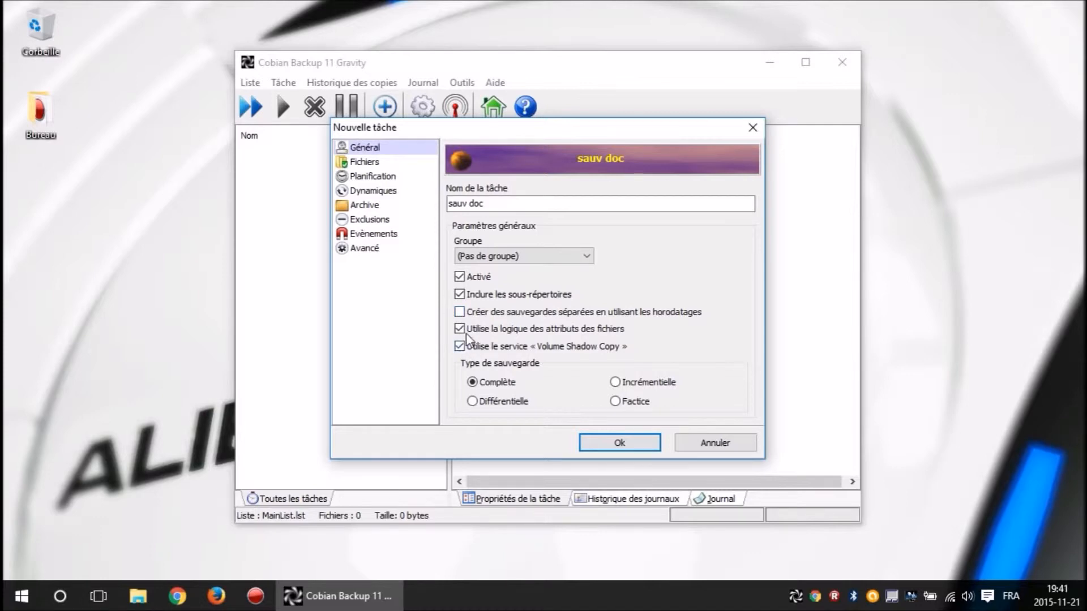
mouse_move(467, 337)
- Examine which kinds of source and destination can be added to the task's files
left_click(368, 163)
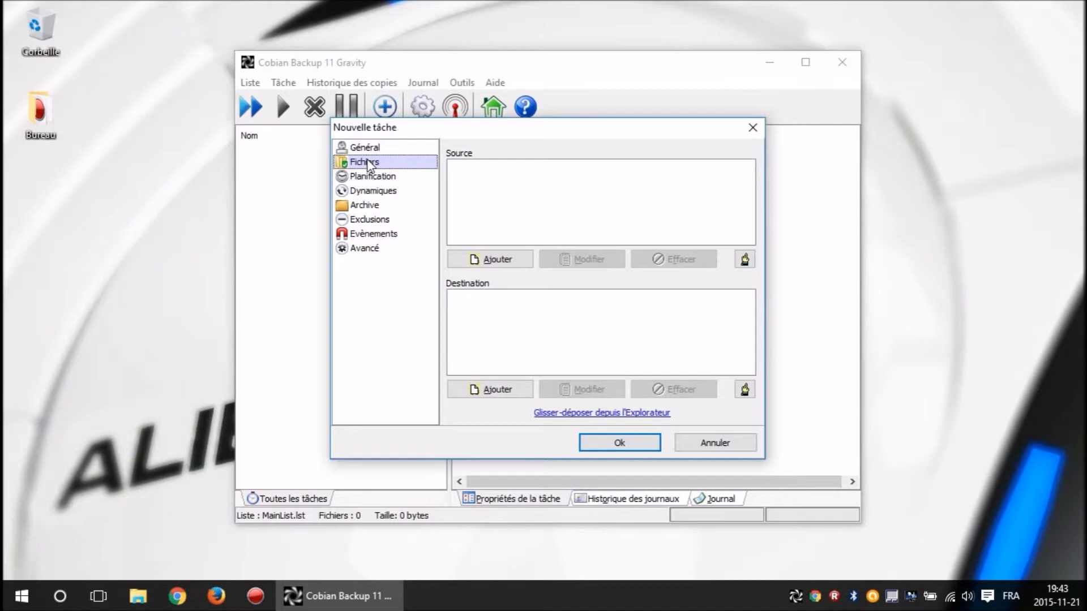
left_click(460, 261)
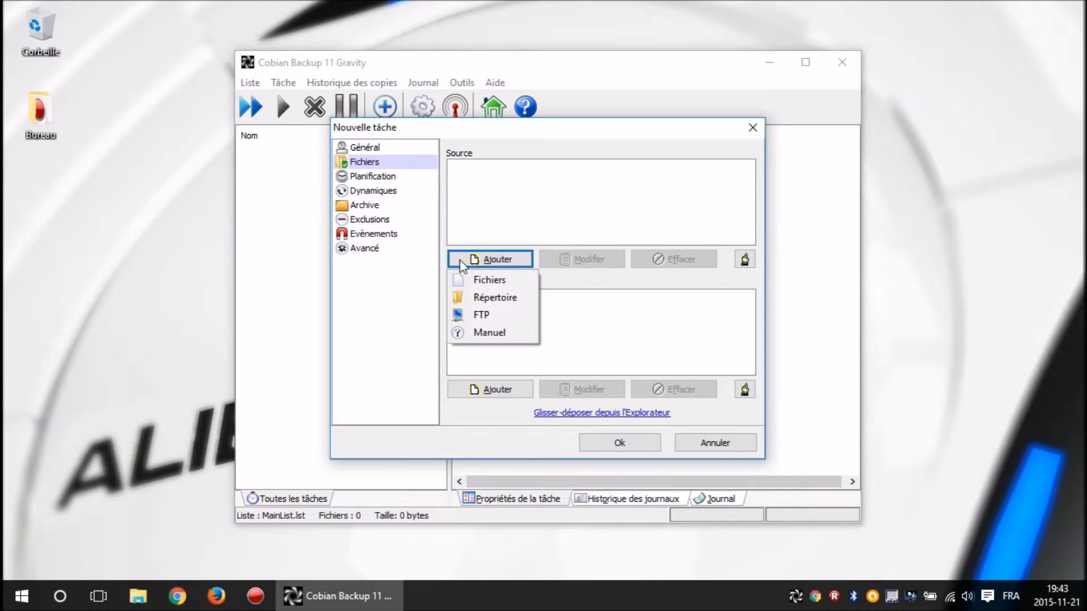
left_click(498, 390)
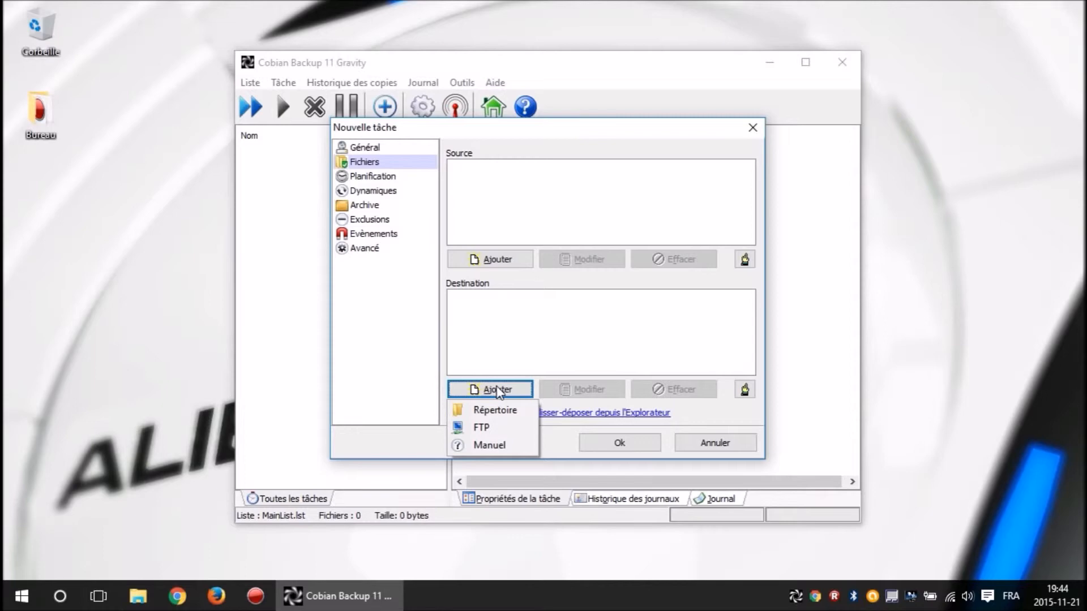
left_click(399, 320)
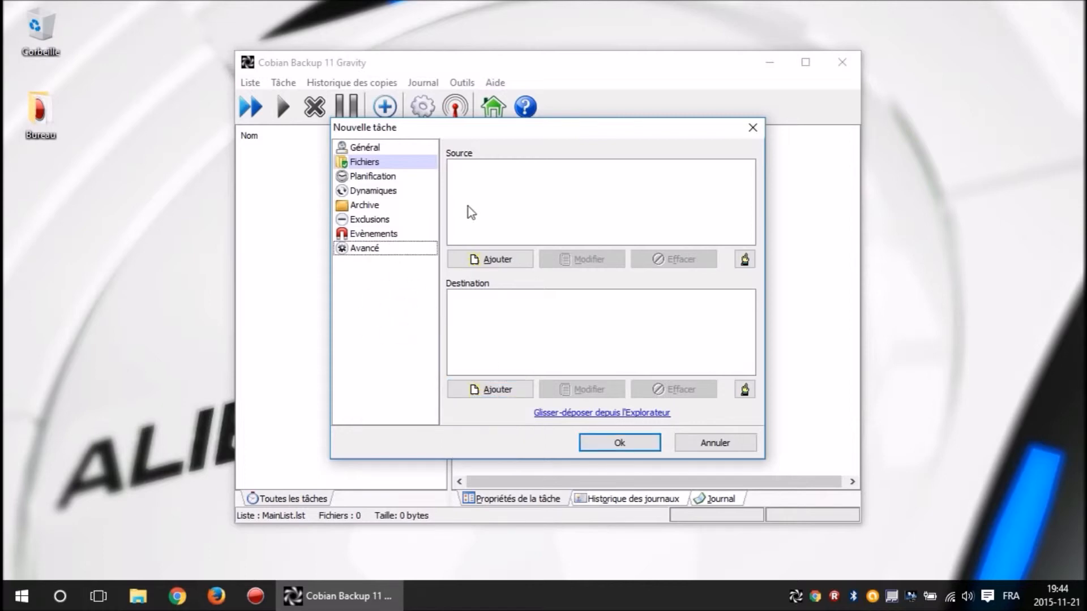
- Set the task's schedule to weekly (Hebdomadaire) on Lundi, Mercredi and Samedi
left_click(377, 177)
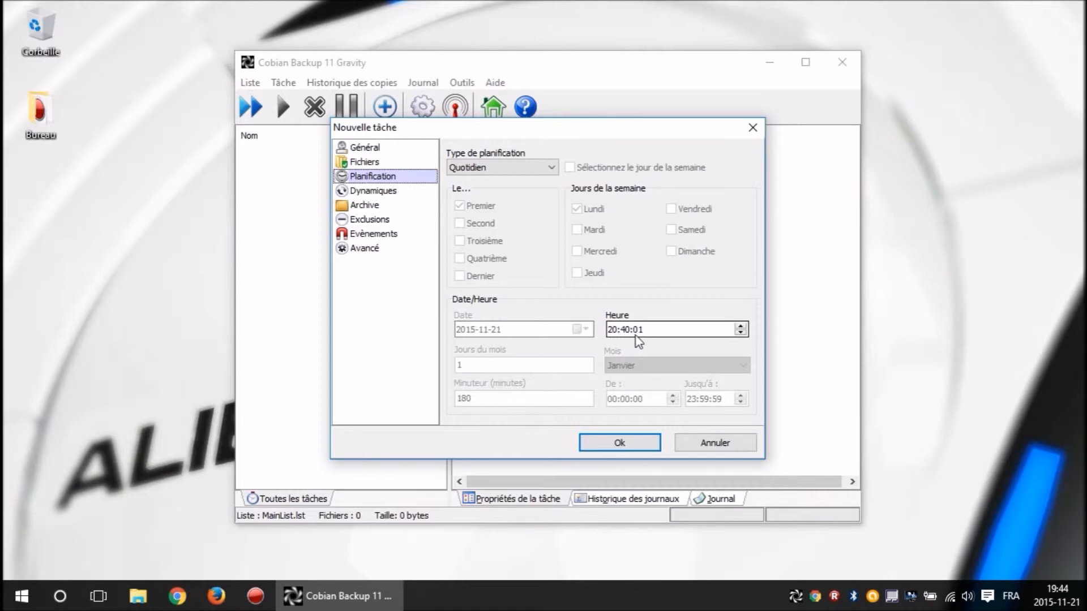
left_click(528, 164)
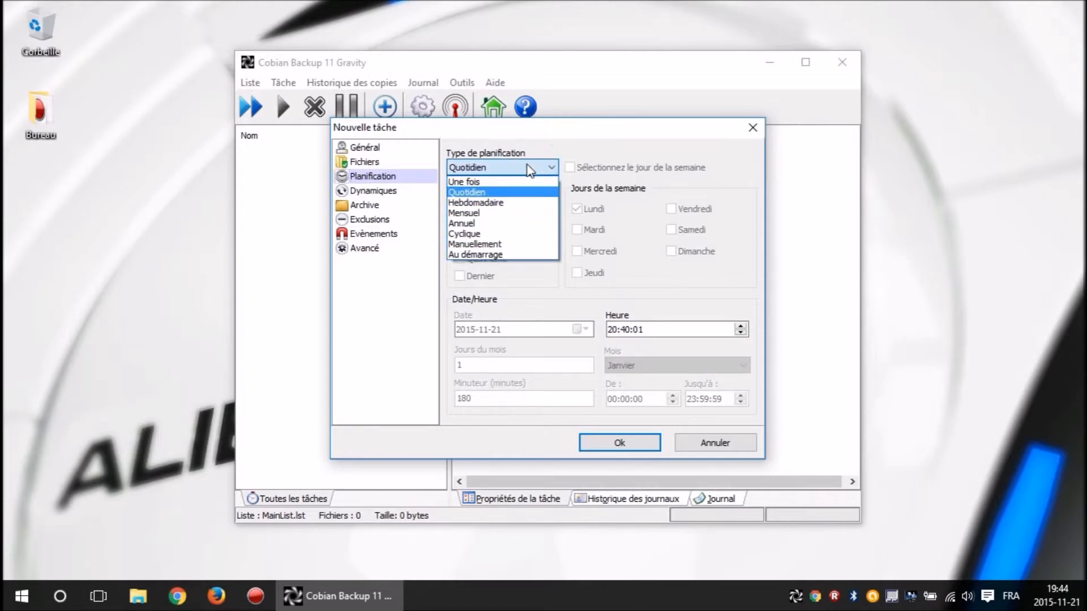
left_click(510, 204)
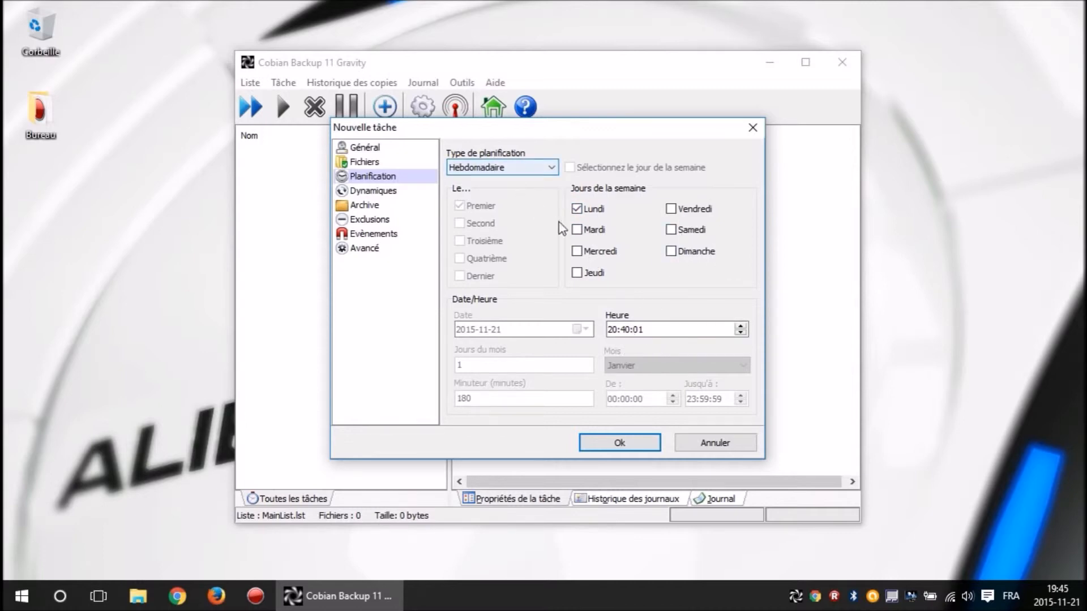
left_click(672, 229)
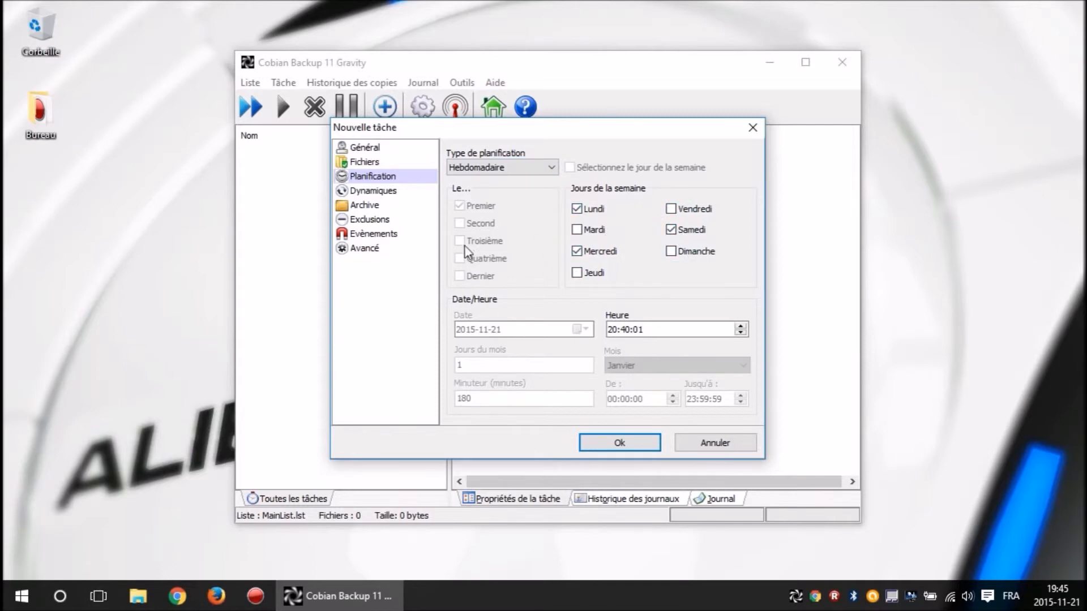
- Try the monthly (Mensuel) and annual (Annuel) schedule types for the task
left_click(497, 167)
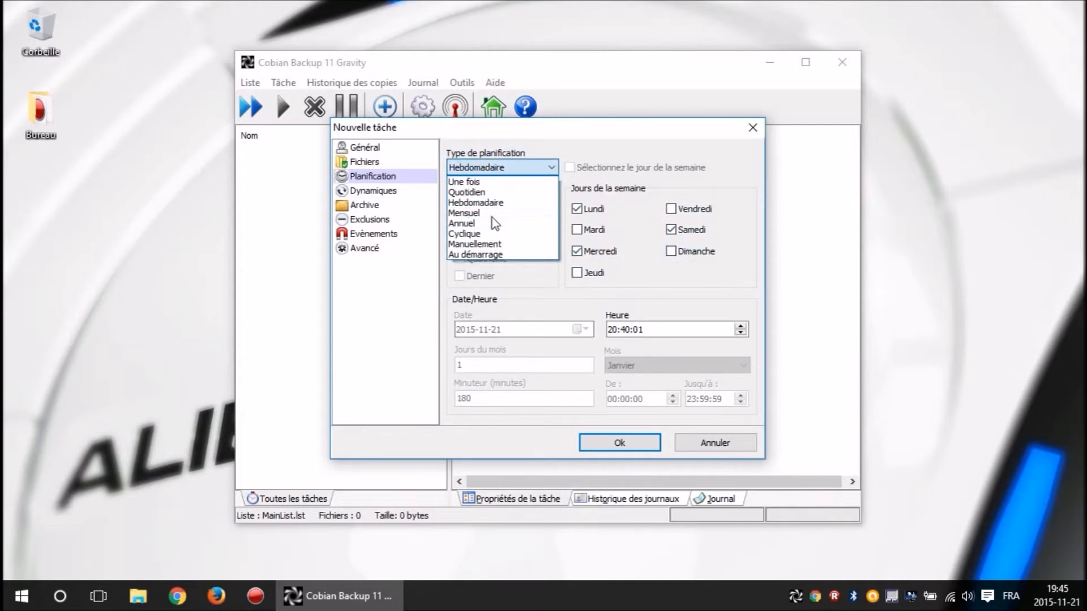
left_click(491, 214)
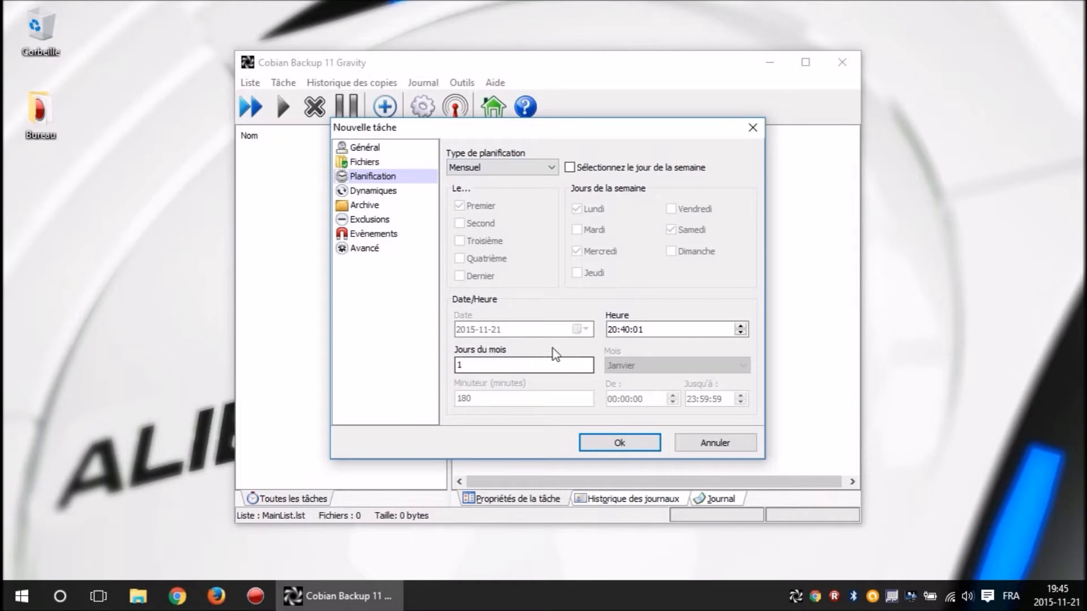
left_click(554, 166)
left_click(515, 225)
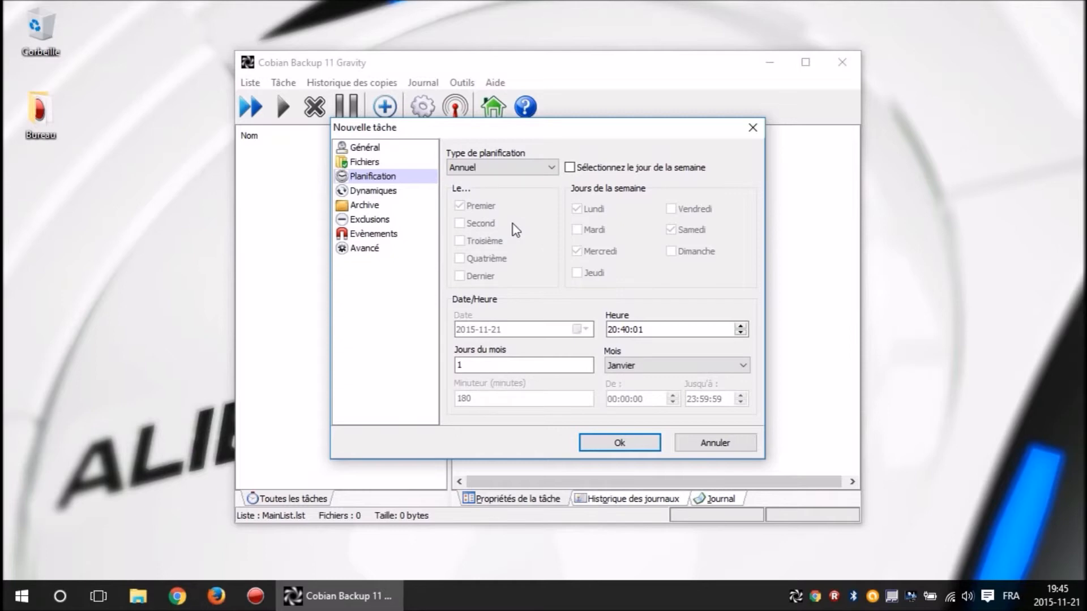
- Set the task's schedule type to Manuellement and open its Dynamiques settings
left_click(524, 166)
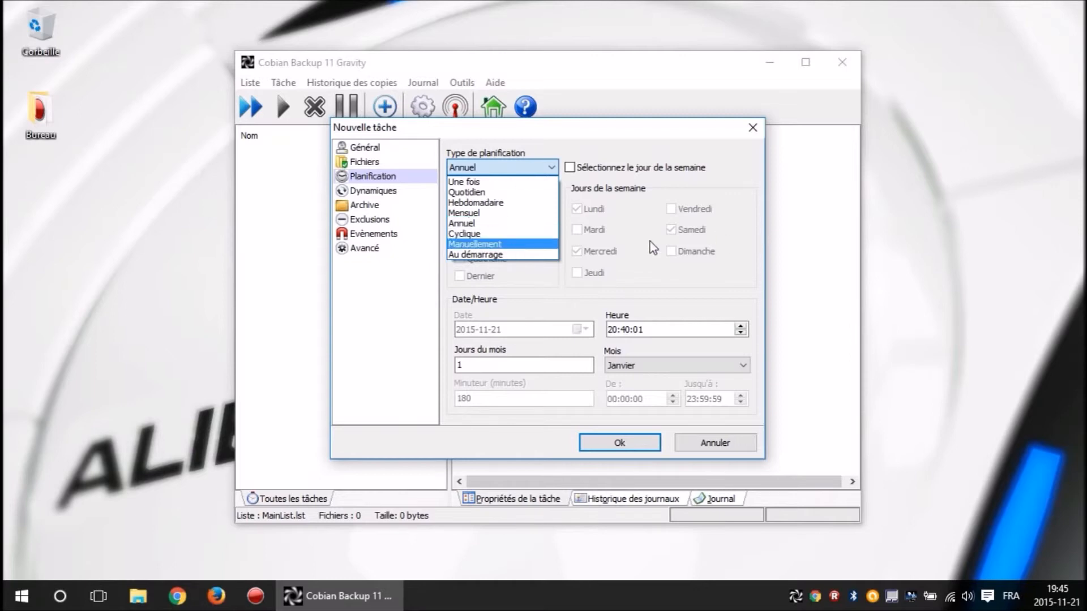
left_click(635, 246)
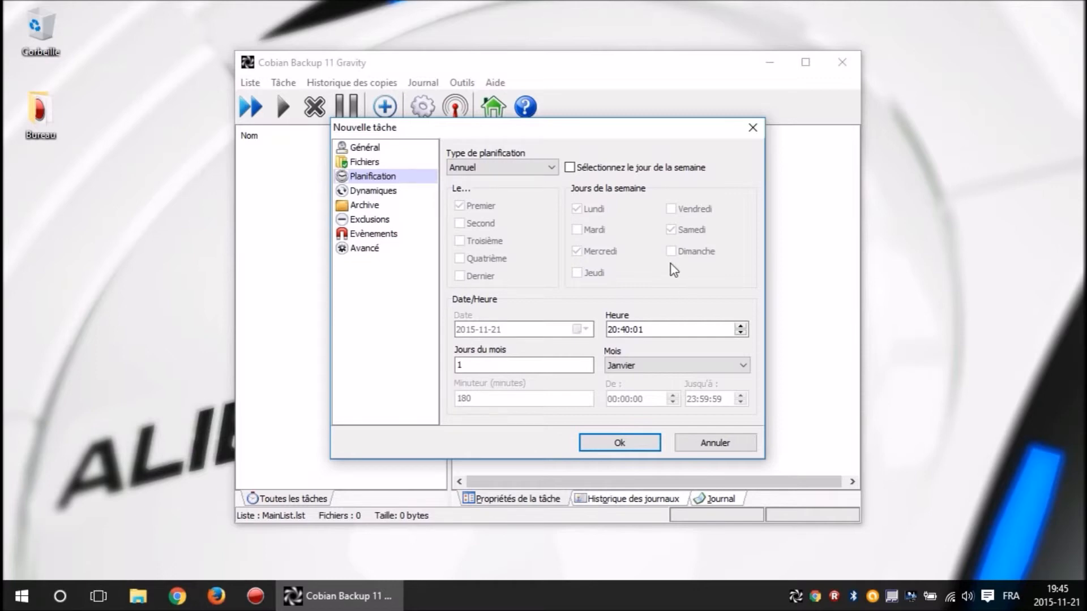
left_click(537, 168)
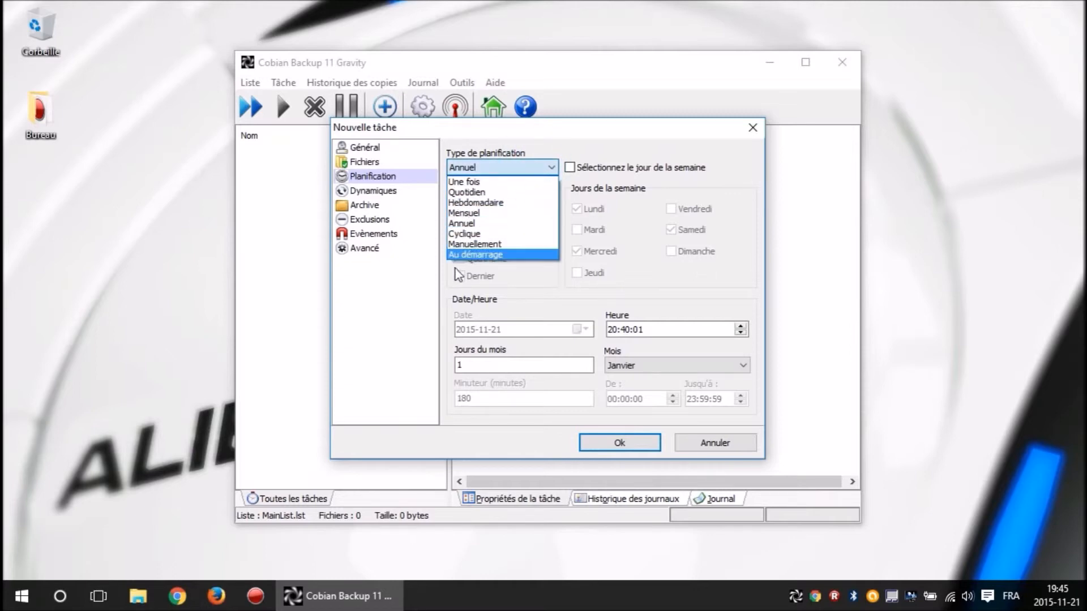
left_click(503, 244)
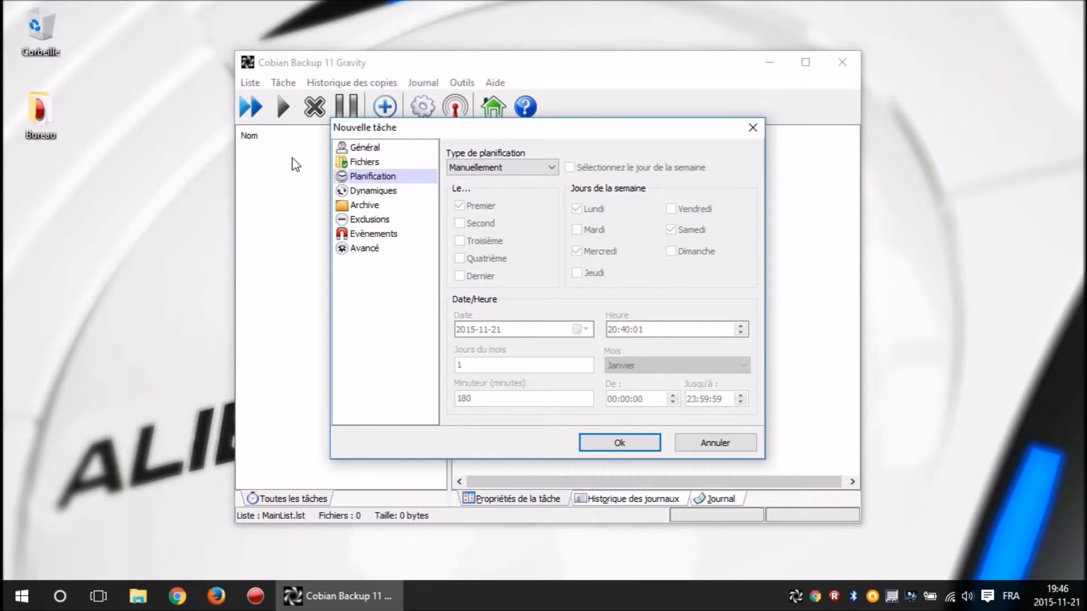
left_click(363, 194)
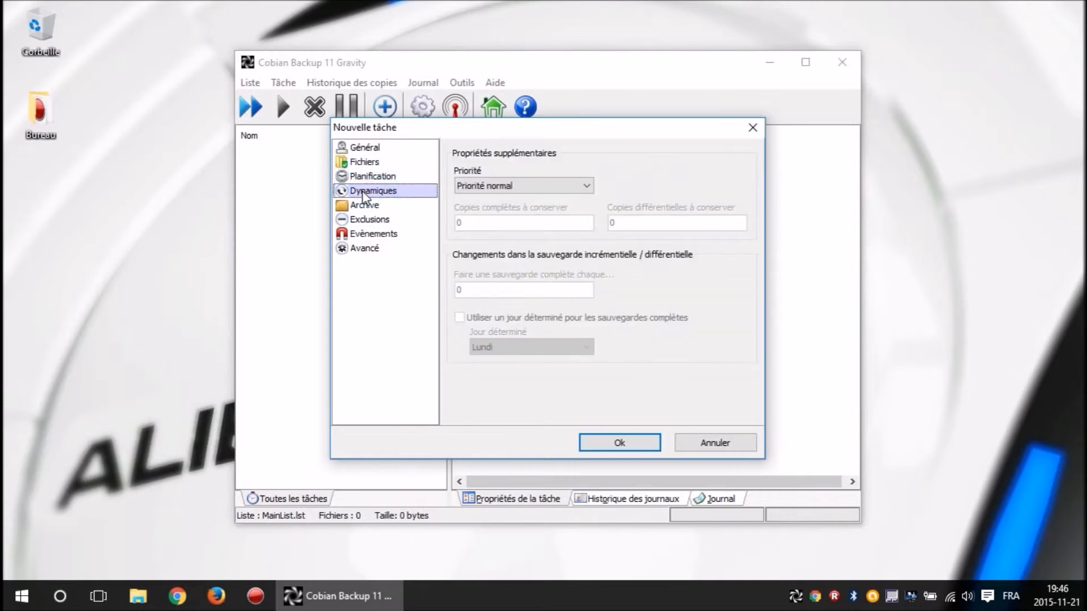
- Examine the task's priority choices and its Archive compression and encryption settings
left_click(482, 185)
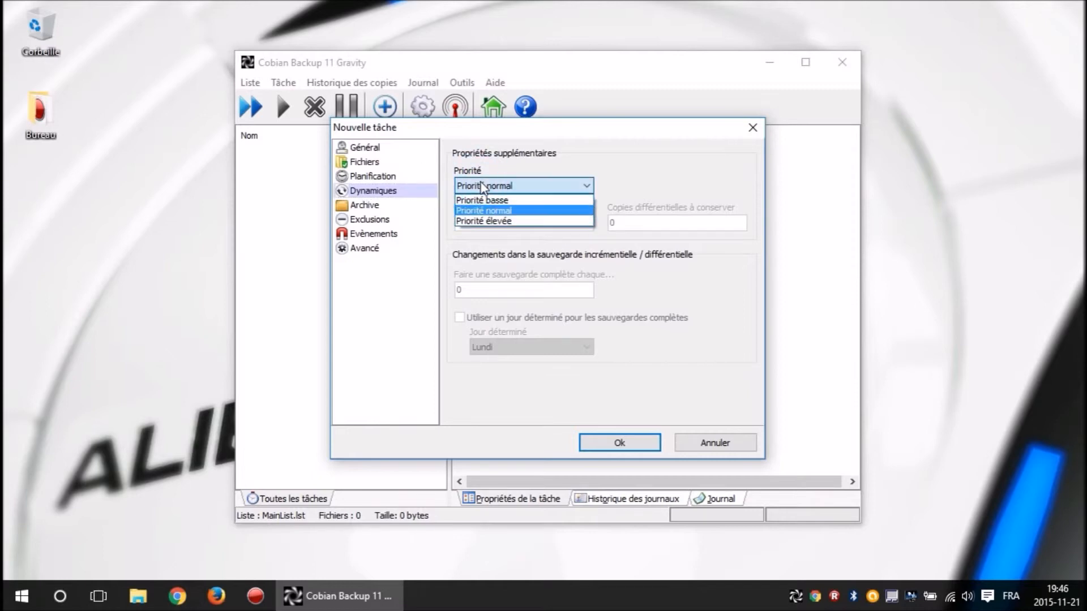
left_click(482, 185)
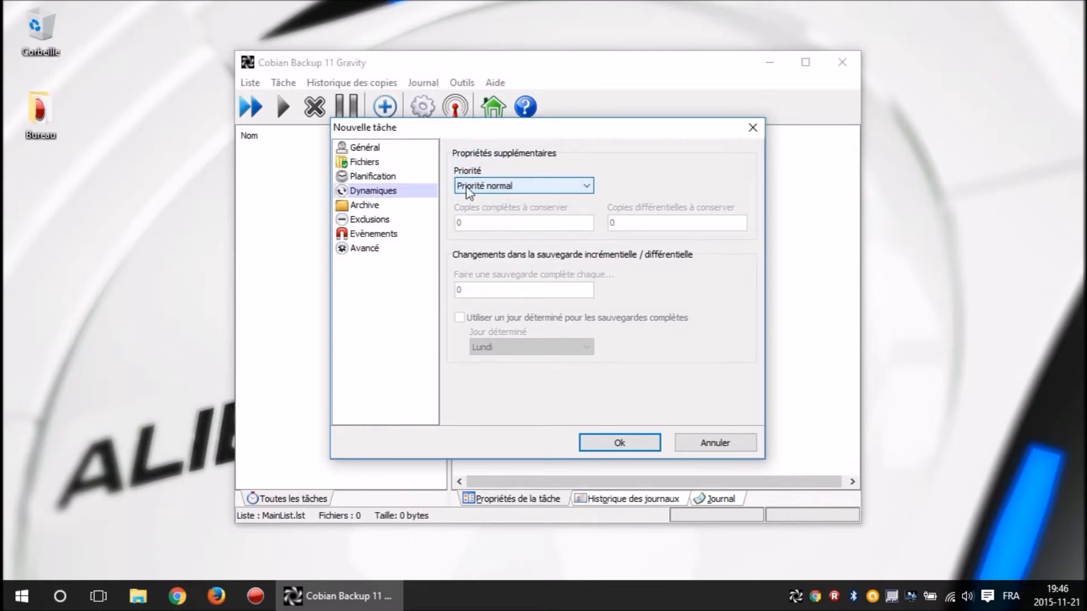
left_click(376, 208)
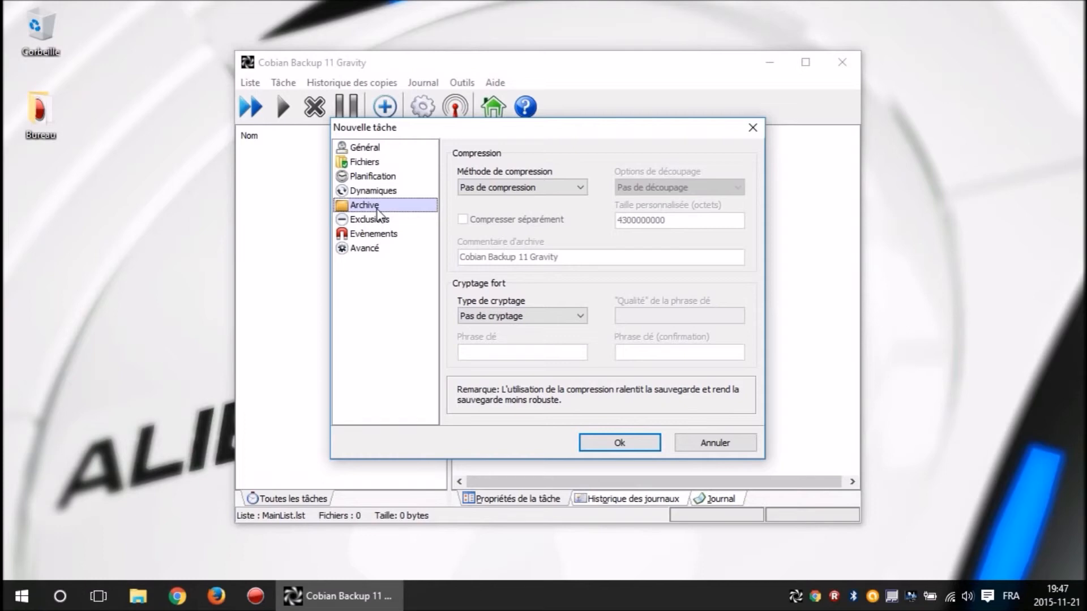
- Examine the Exclusions filter types for files to include, including the Masque entry, without adding a filter
left_click(371, 221)
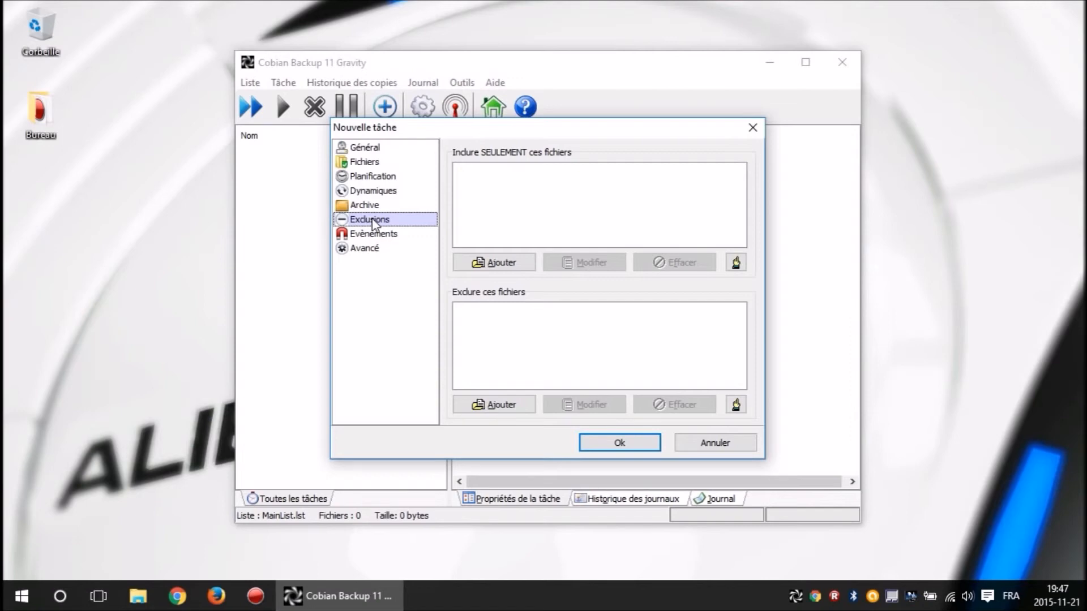
left_click(483, 265)
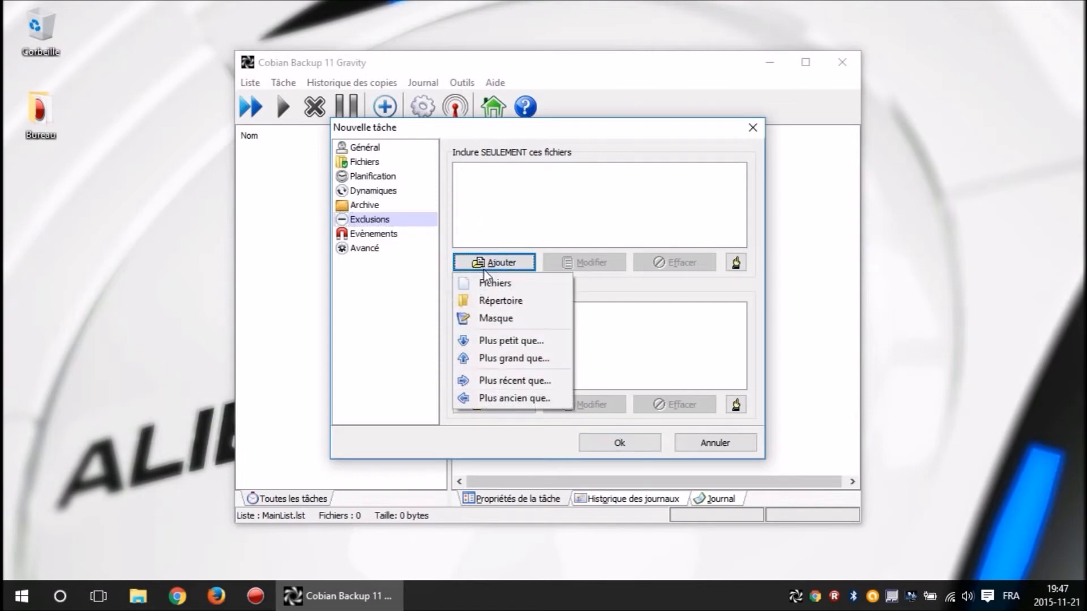
left_click(518, 316)
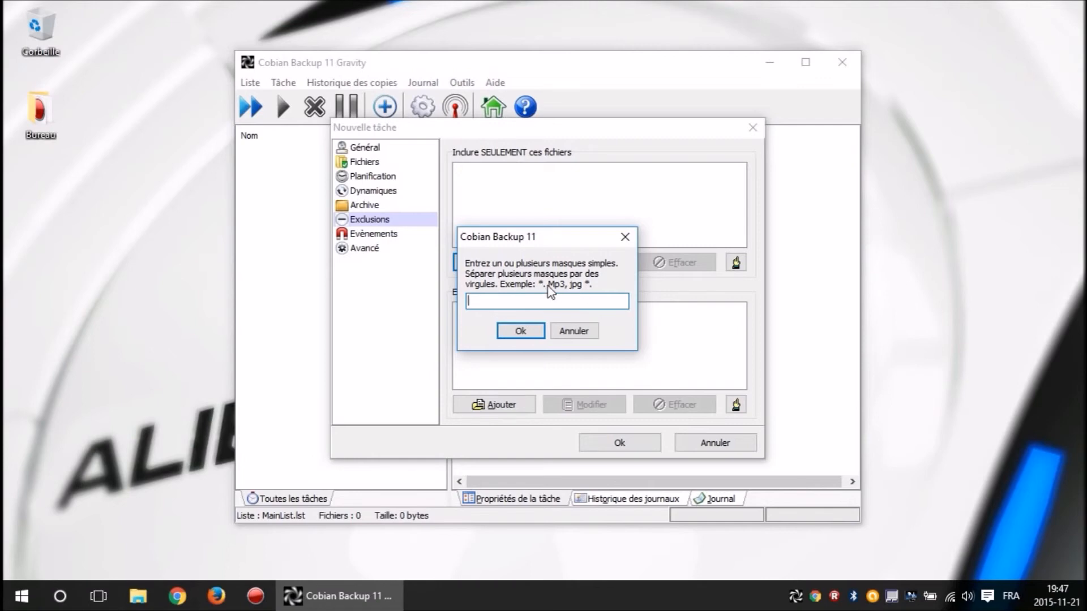
left_click(573, 331)
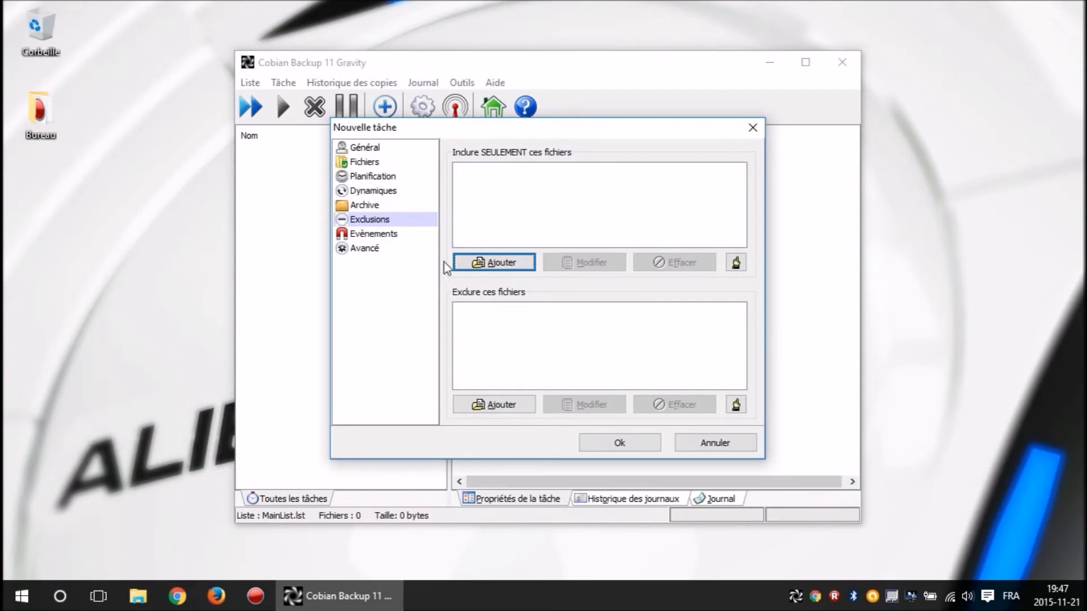
- Examine the kinds of pre-backup and post-backup events that can be added to the task under Evènements
left_click(390, 236)
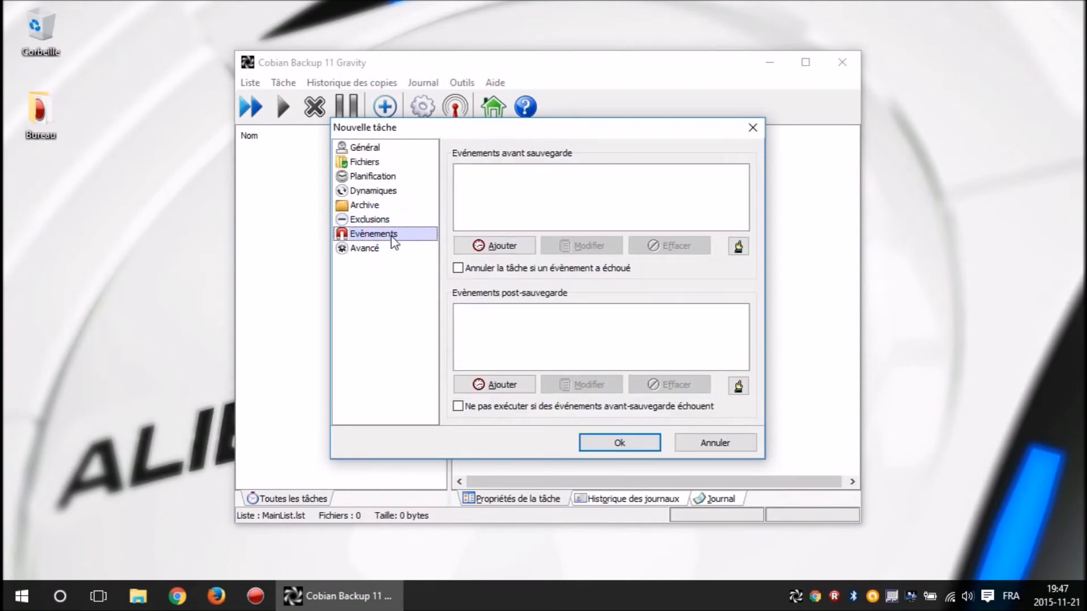
left_click(515, 248)
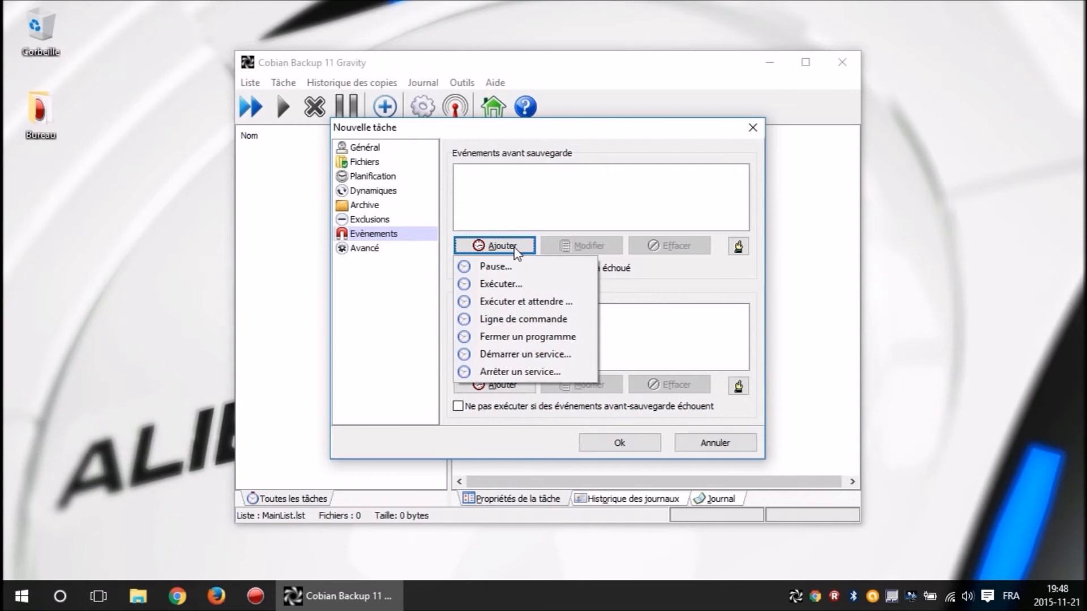
left_click(558, 186)
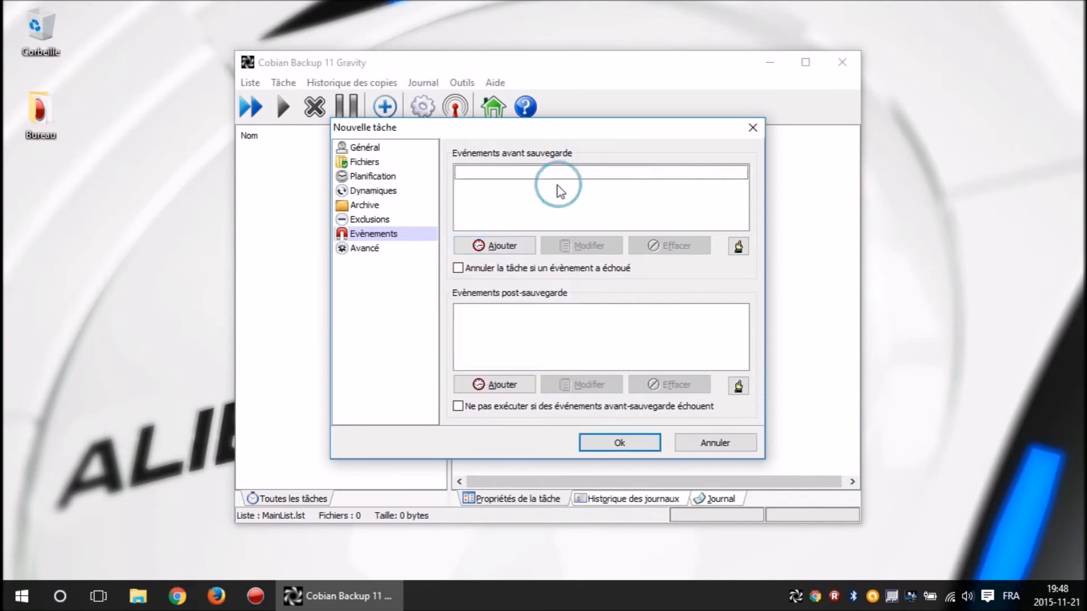
left_click(474, 385)
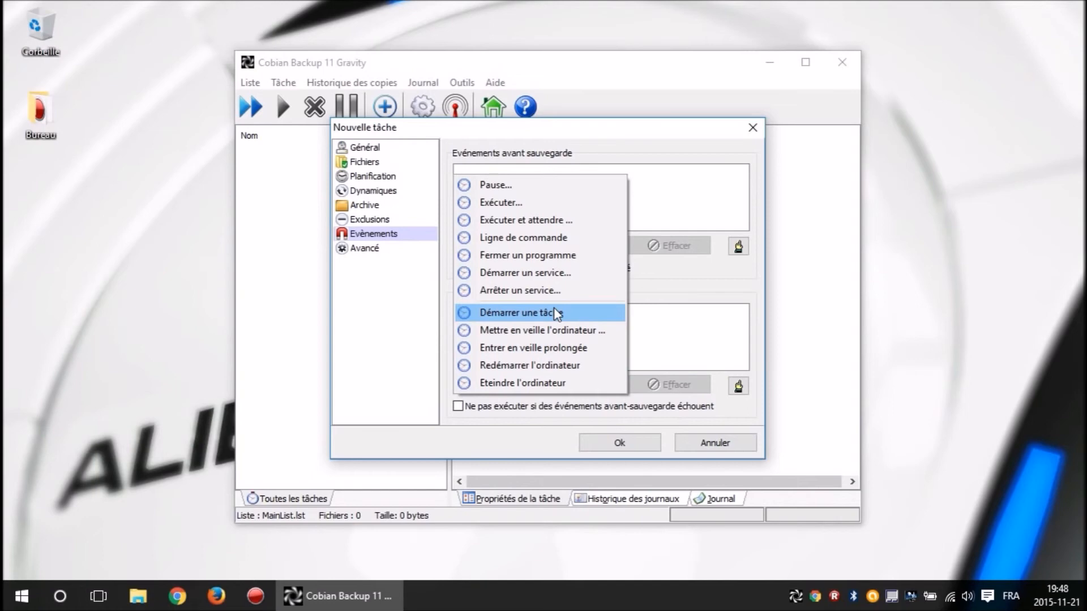
left_click(399, 302)
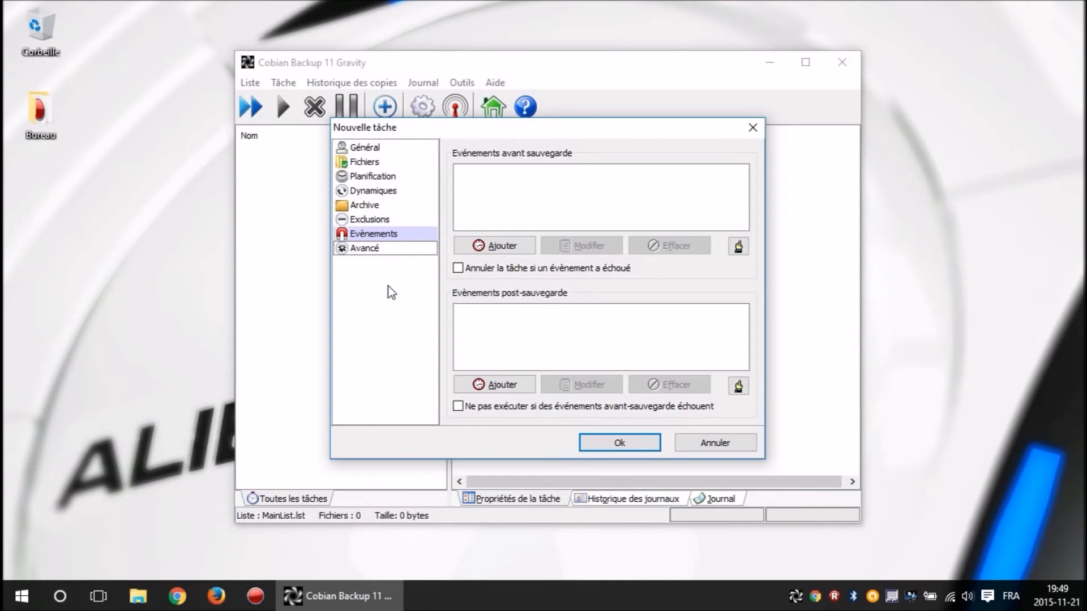
- Review the task's Avancé settings and discard the new task
left_click(376, 249)
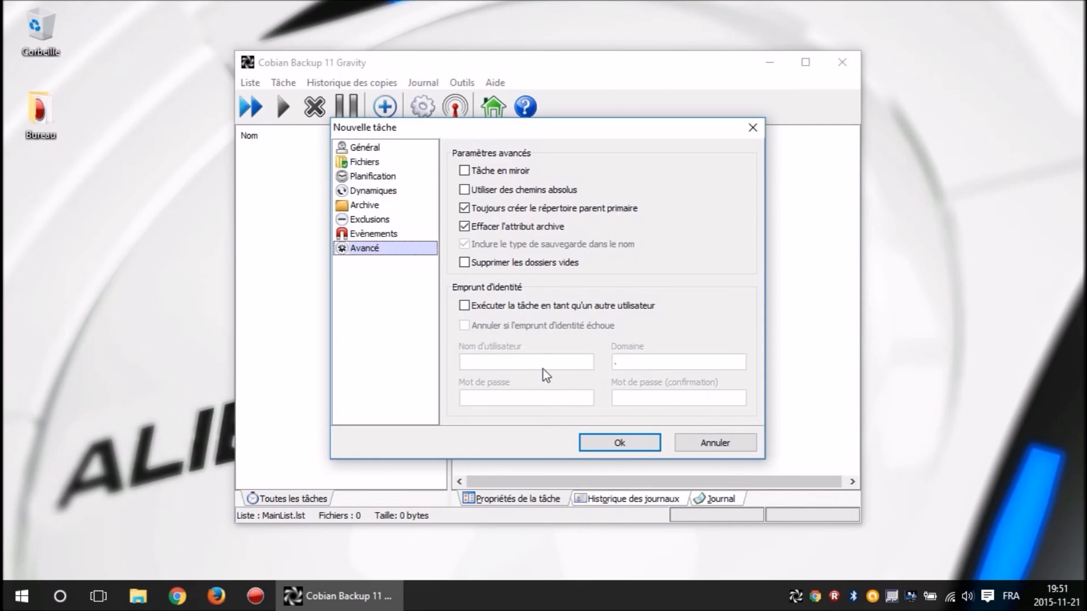
left_click(720, 443)
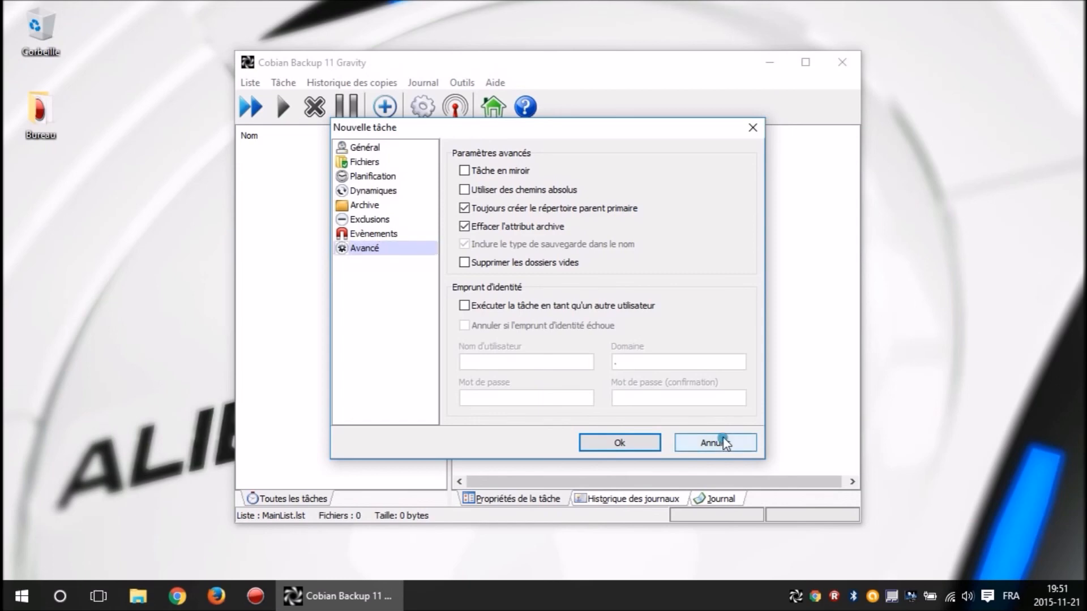